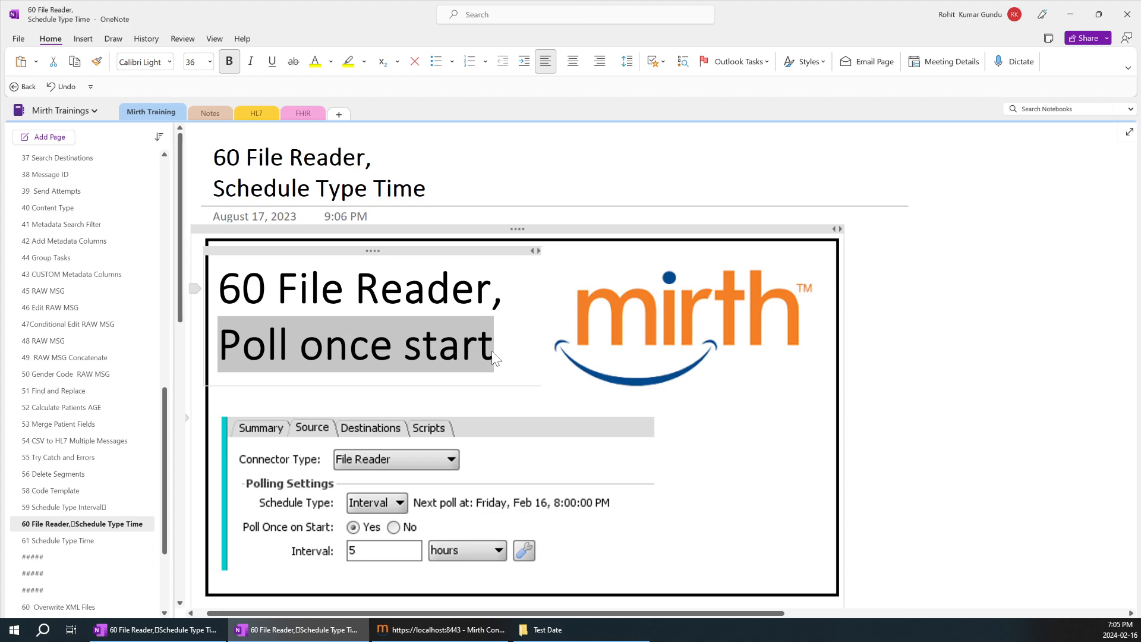
# - Switch to Mirth Connect Administrator, leave the File Picker channel without saving its changes, and view the dashboard
pyautogui.click(452, 633)
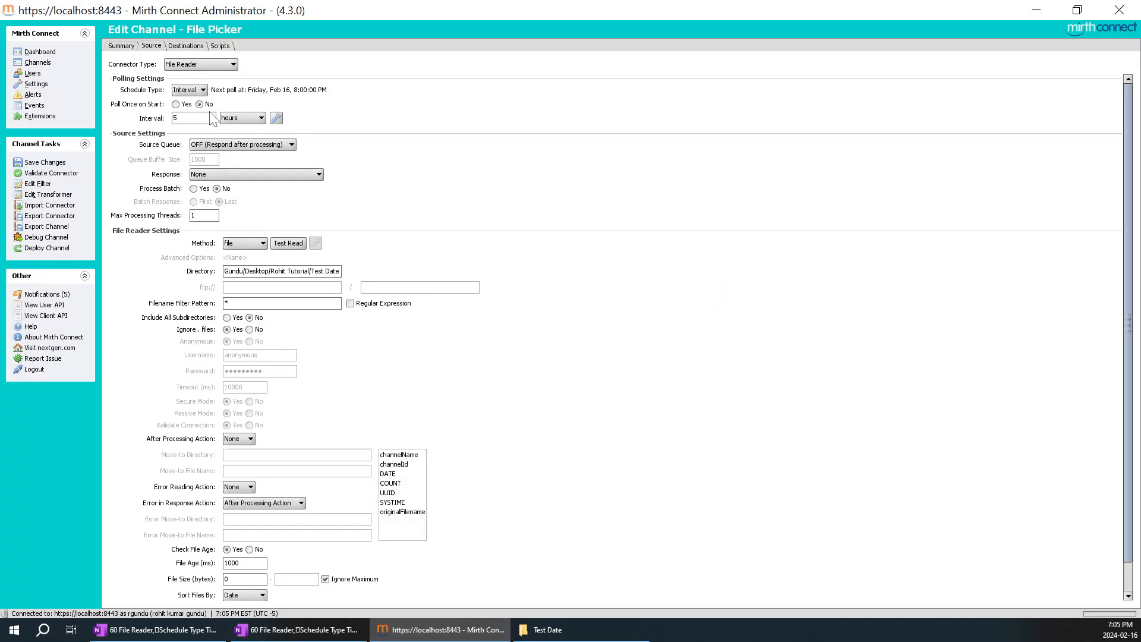
pyautogui.click(38, 63)
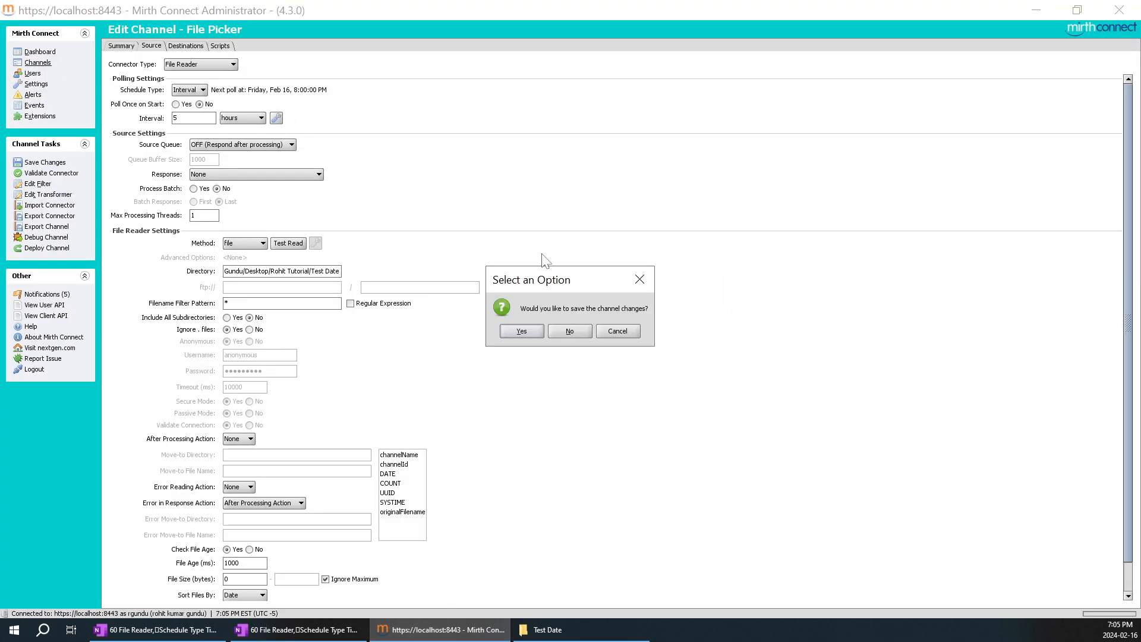
pyautogui.click(582, 333)
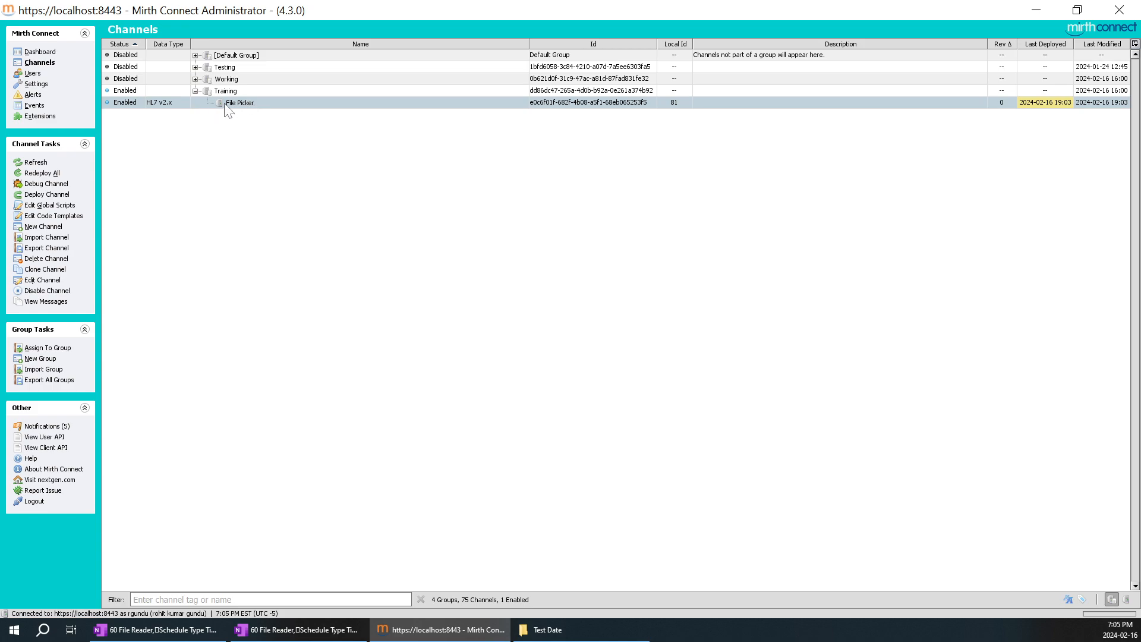
pyautogui.click(39, 52)
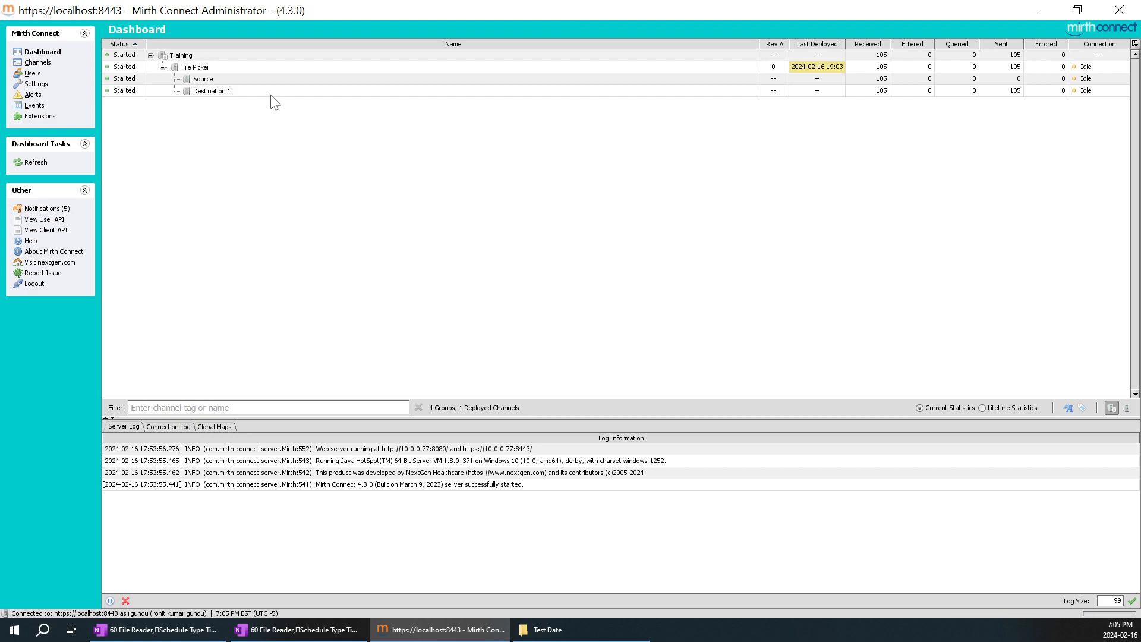
# - Open the File Picker channel, review its destination and source polling settings, and compare the next poll time with the system clock
pyautogui.click(38, 63)
pyautogui.click(229, 104)
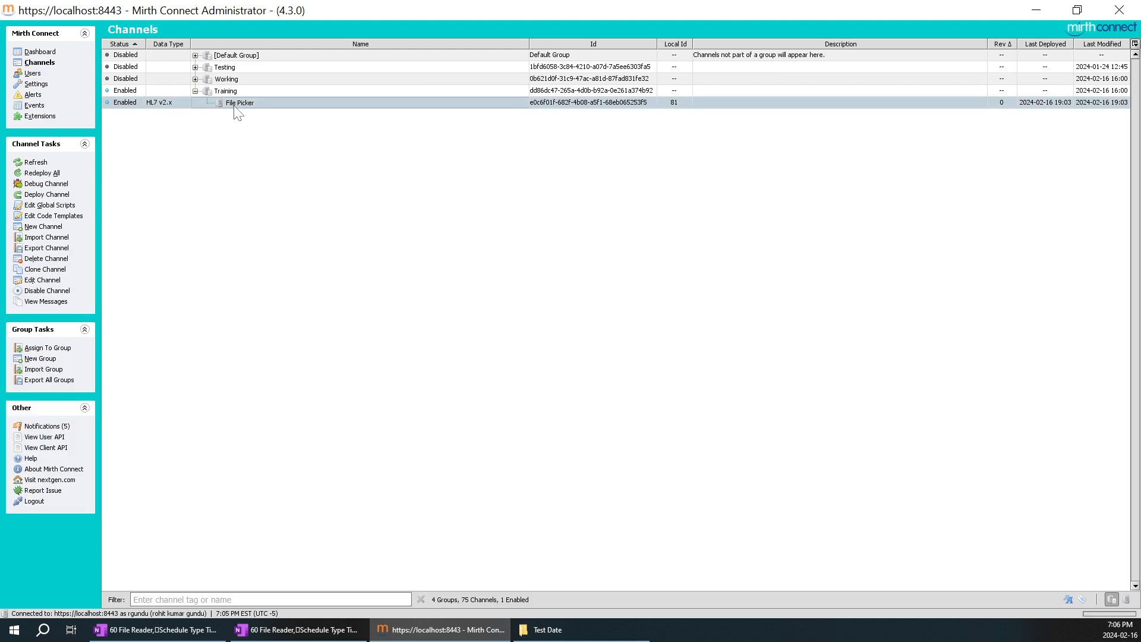
pyautogui.doubleClick(234, 105)
pyautogui.click(183, 46)
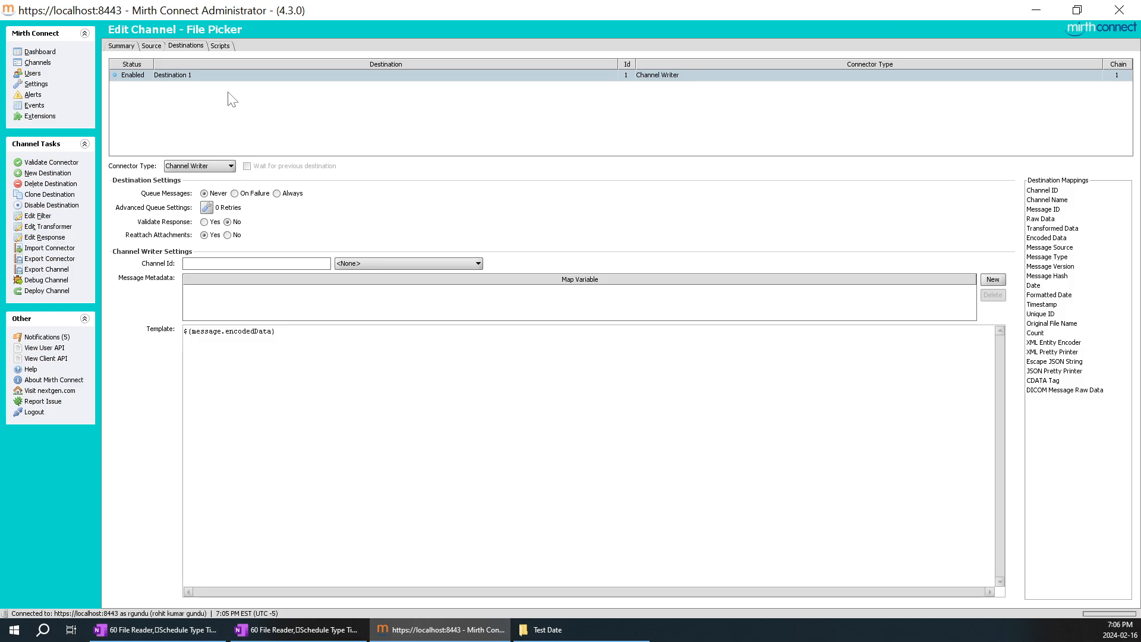
pyautogui.click(158, 48)
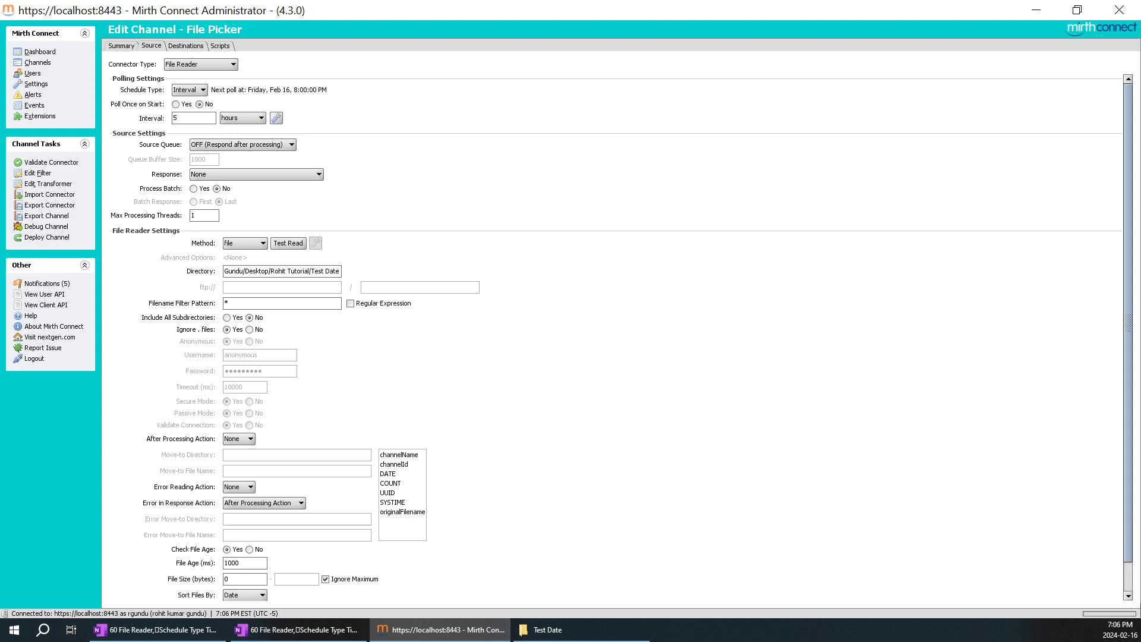
pyautogui.click(1120, 627)
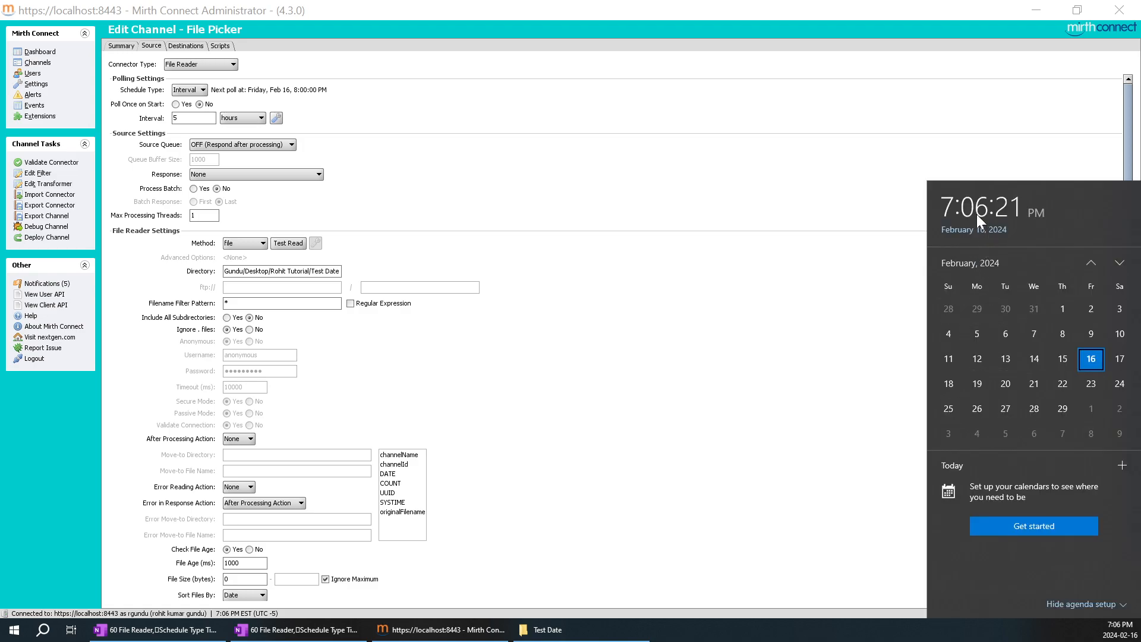
pyautogui.click(653, 264)
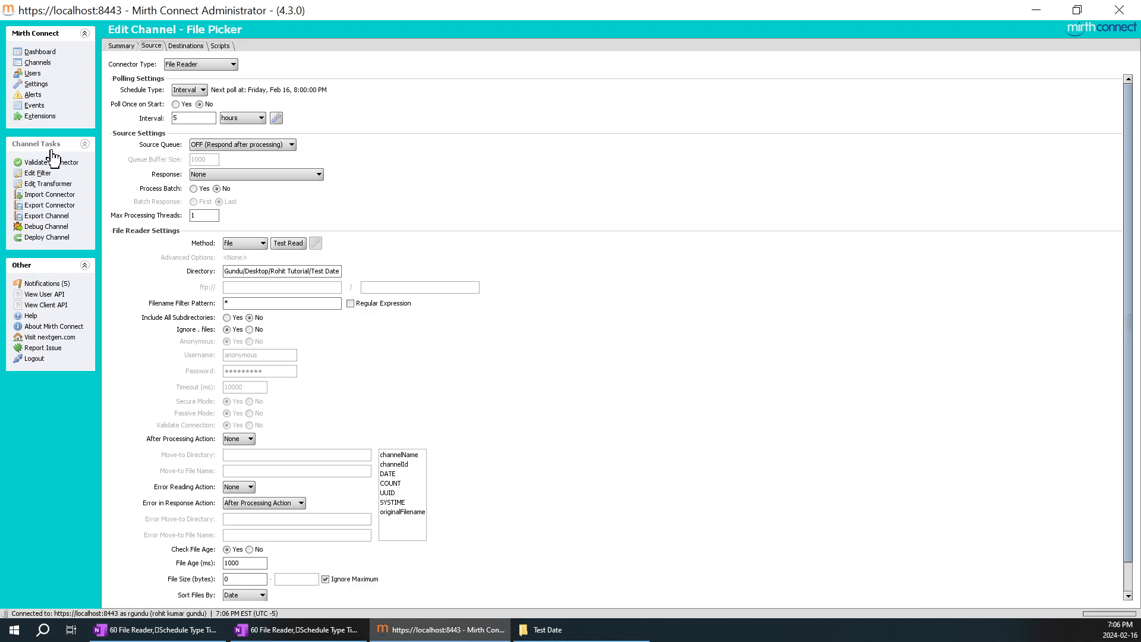
# - Deploy the File Picker channel and check its received messages against the files in the Test Date folder
pyautogui.click(48, 238)
pyautogui.click(546, 331)
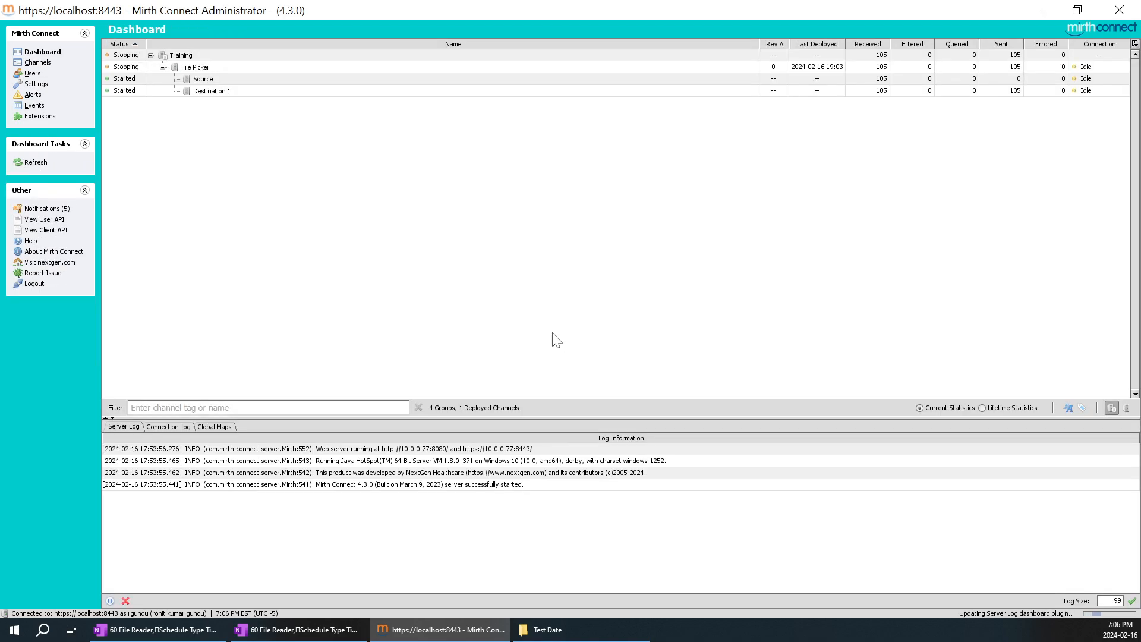
pyautogui.click(881, 92)
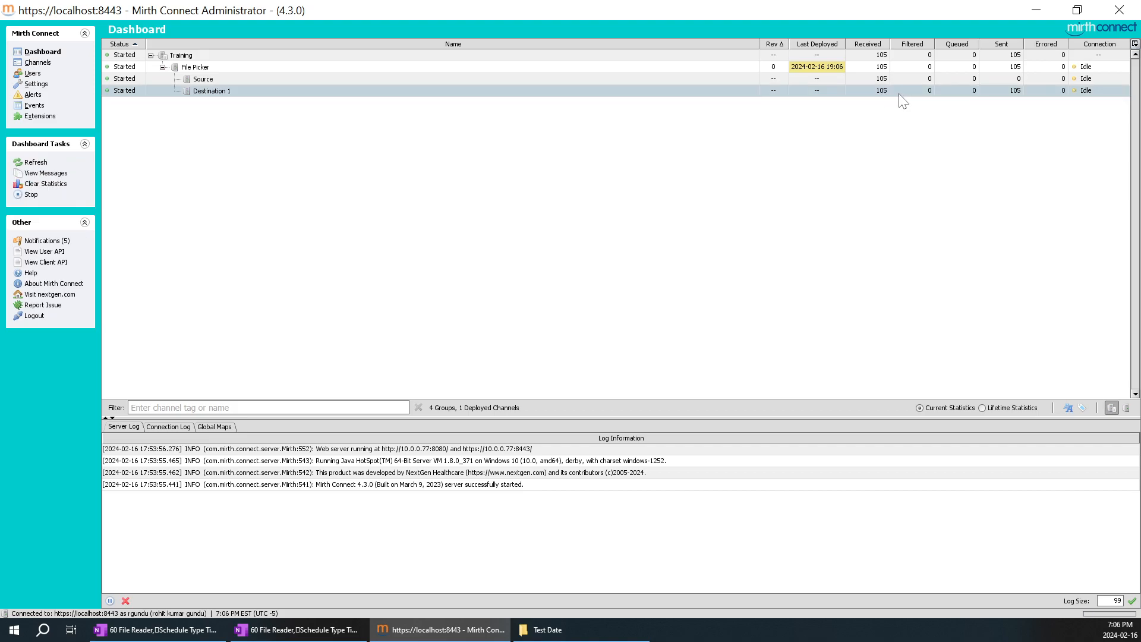
pyautogui.click(547, 629)
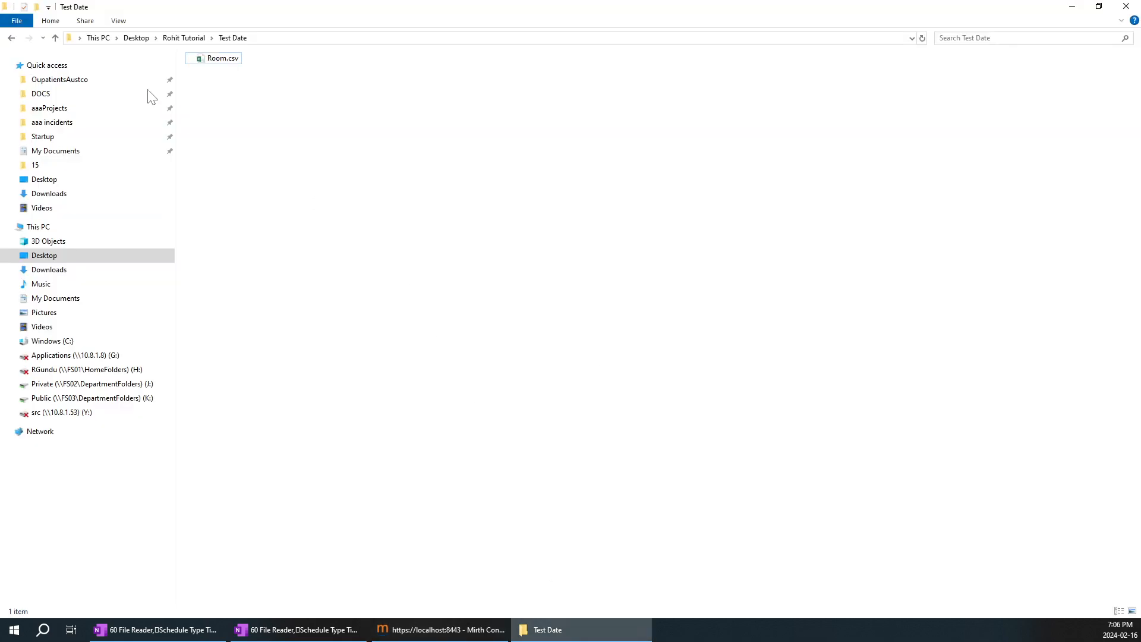
pyautogui.click(442, 628)
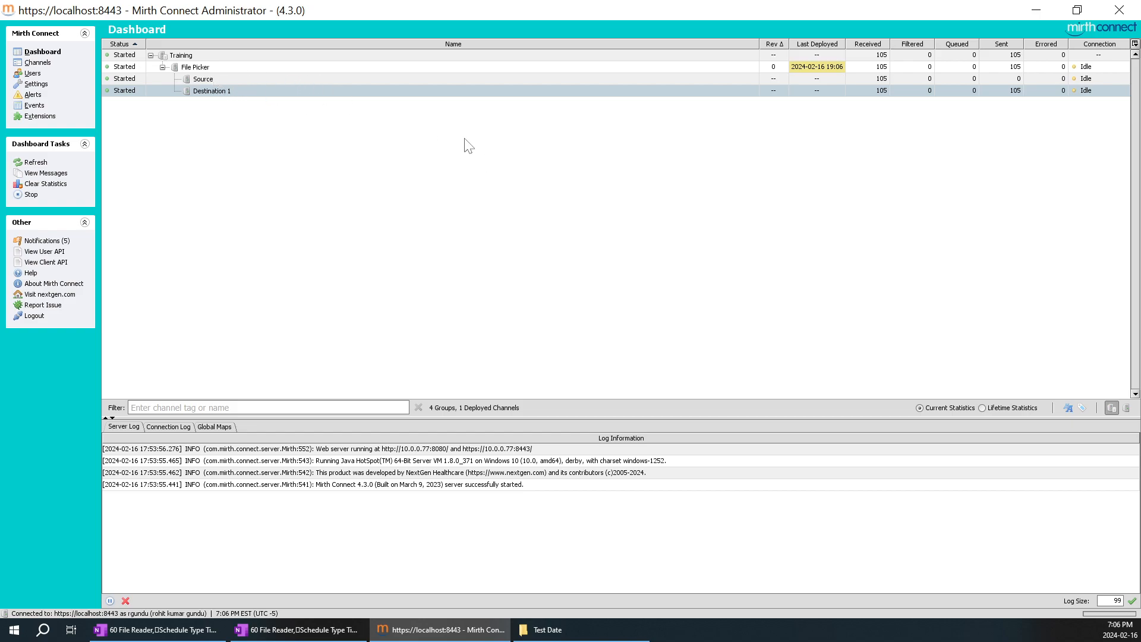
# - In the File Picker channel's source settings, set Poll Once on Start to Yes and the interval unit to hours
pyautogui.click(40, 63)
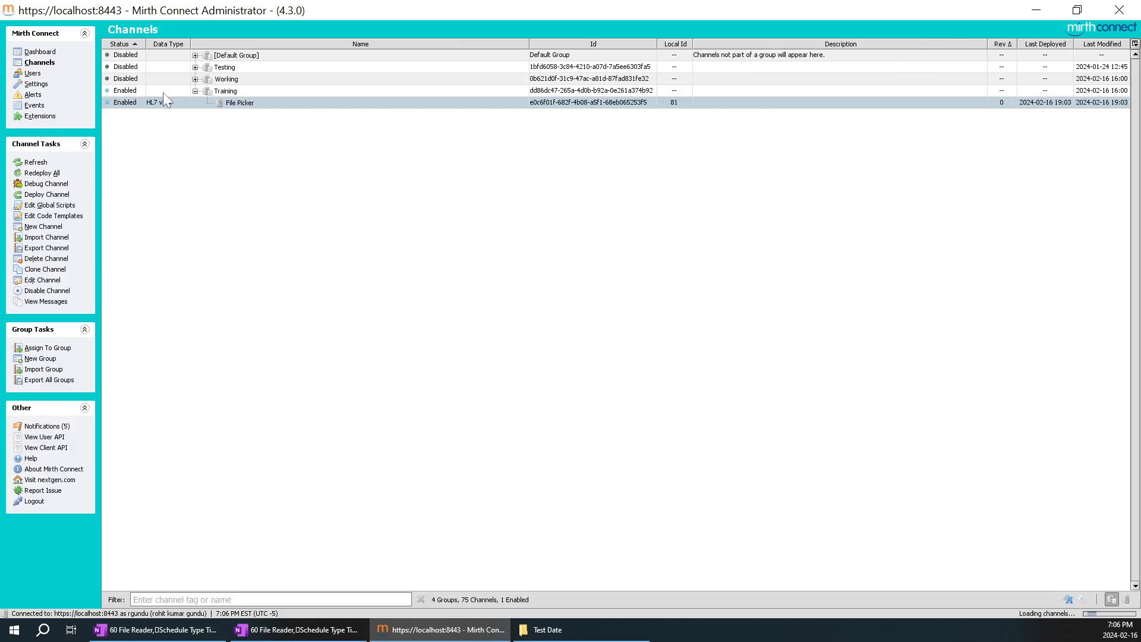
pyautogui.doubleClick(244, 102)
pyautogui.click(158, 47)
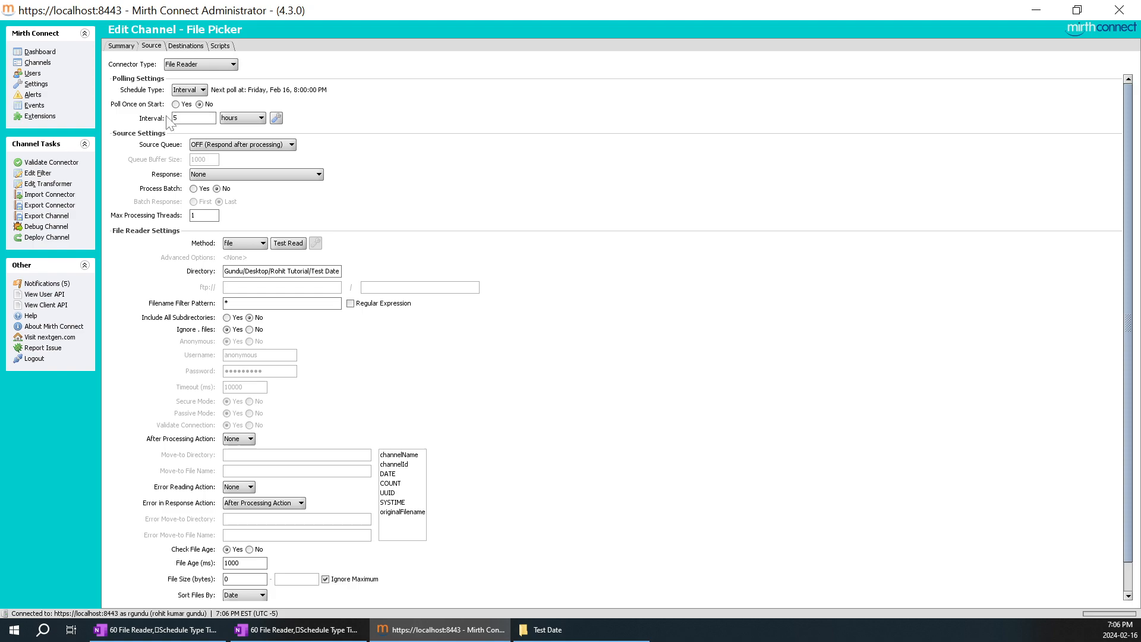
pyautogui.click(250, 119)
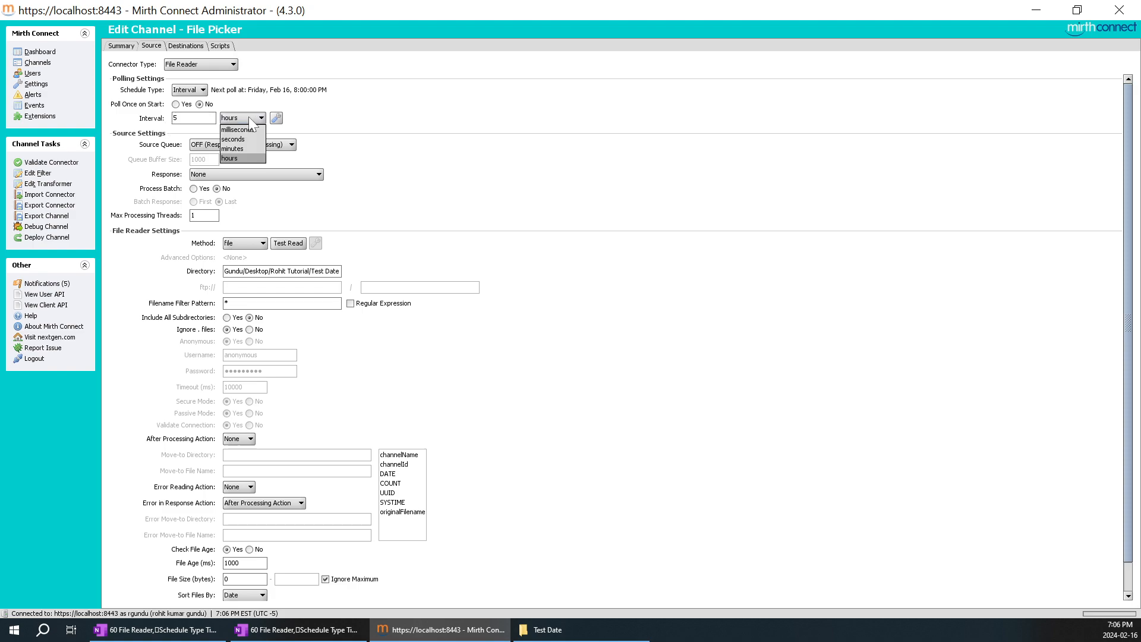
pyautogui.click(245, 129)
pyautogui.click(238, 120)
pyautogui.click(242, 154)
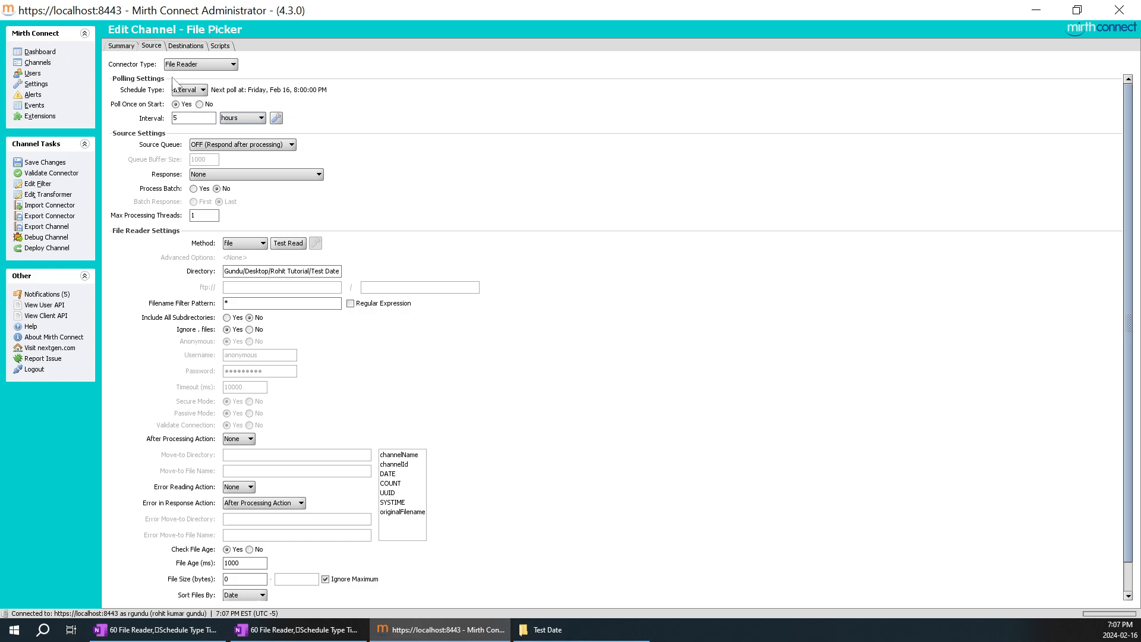
# - Save and deploy the File Picker channel, and check the message counts of its source and destination on the dashboard
pyautogui.click(68, 249)
pyautogui.click(551, 330)
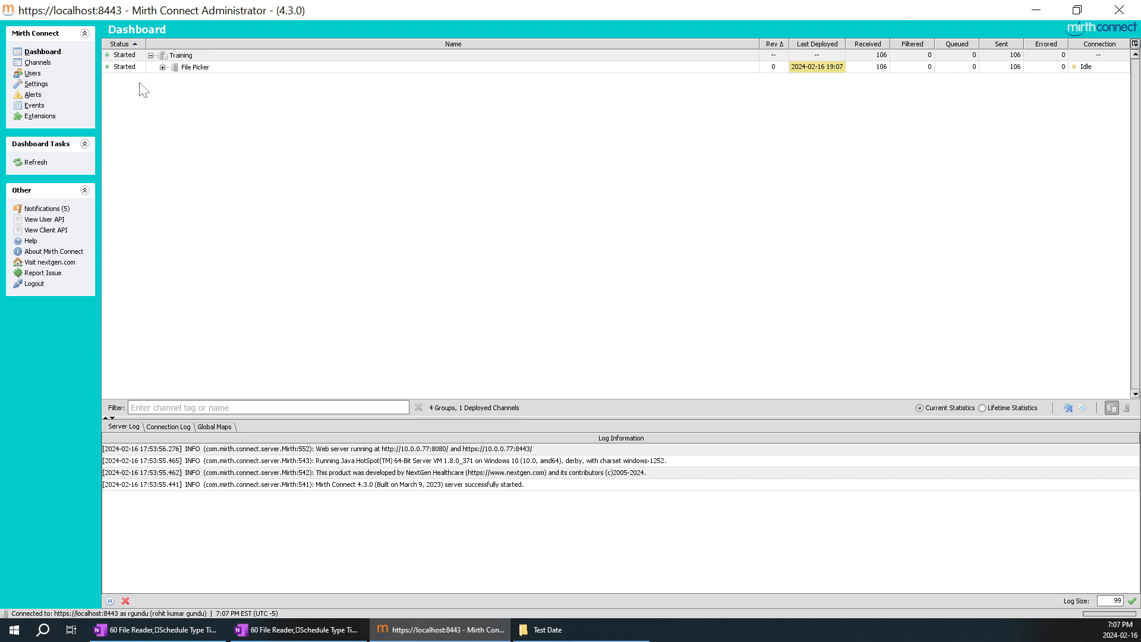
pyautogui.click(163, 67)
pyautogui.rightClick(464, 170)
pyautogui.click(483, 175)
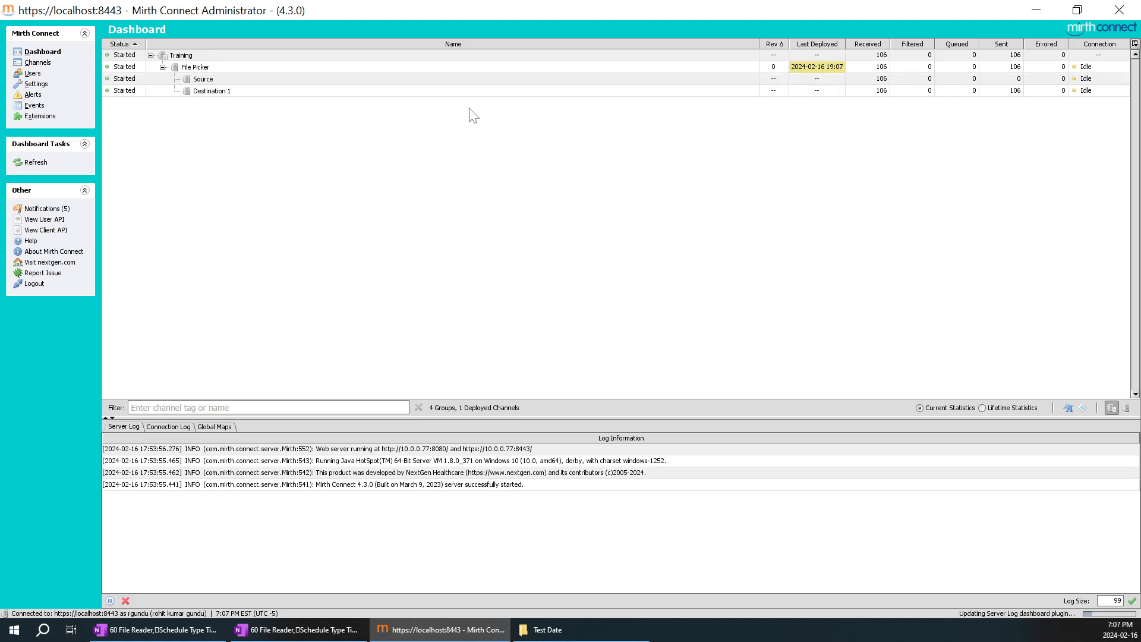
pyautogui.rightClick(902, 145)
pyautogui.click(927, 151)
# - Rename the File Picker channel to File Picker1, save the change and redeploy the channel
pyautogui.click(49, 67)
pyautogui.doubleClick(258, 102)
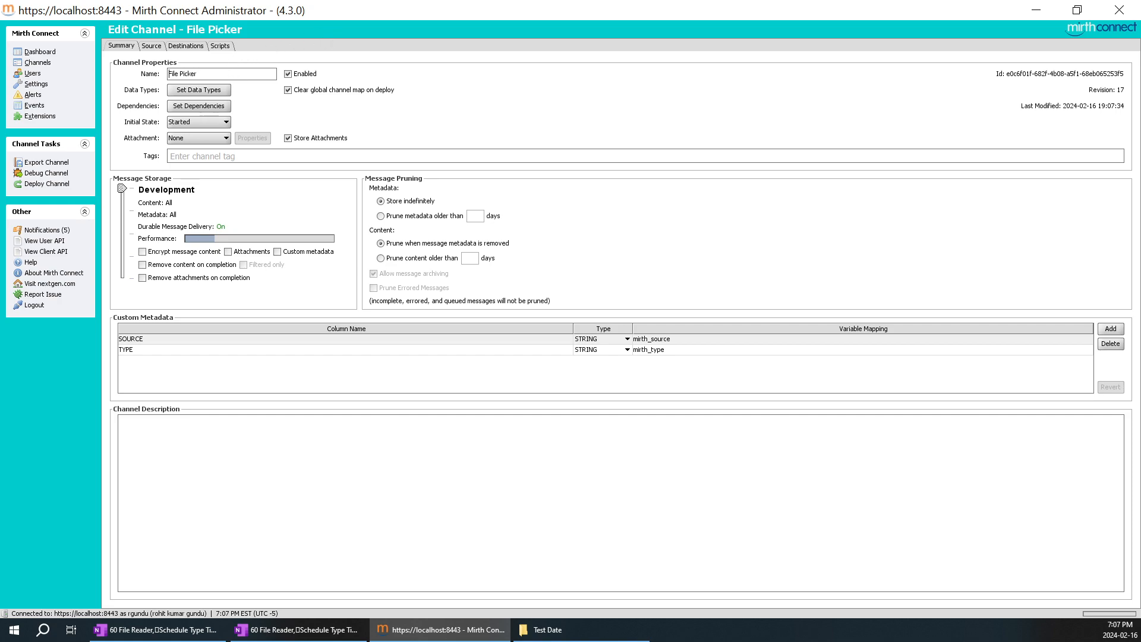
pyautogui.write('1')
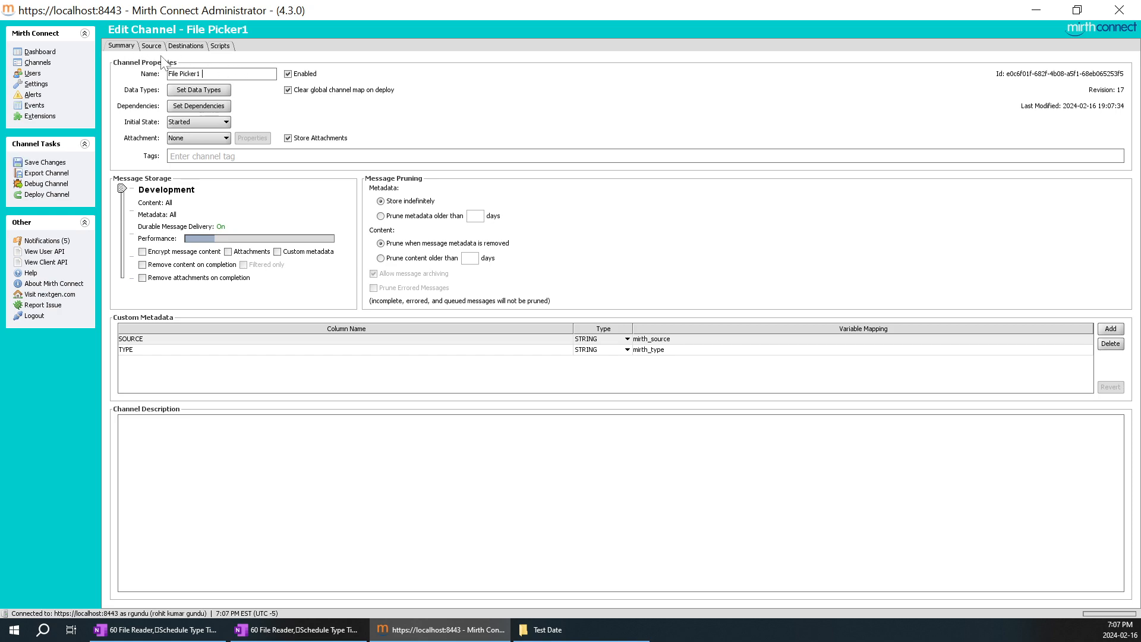
pyautogui.click(60, 162)
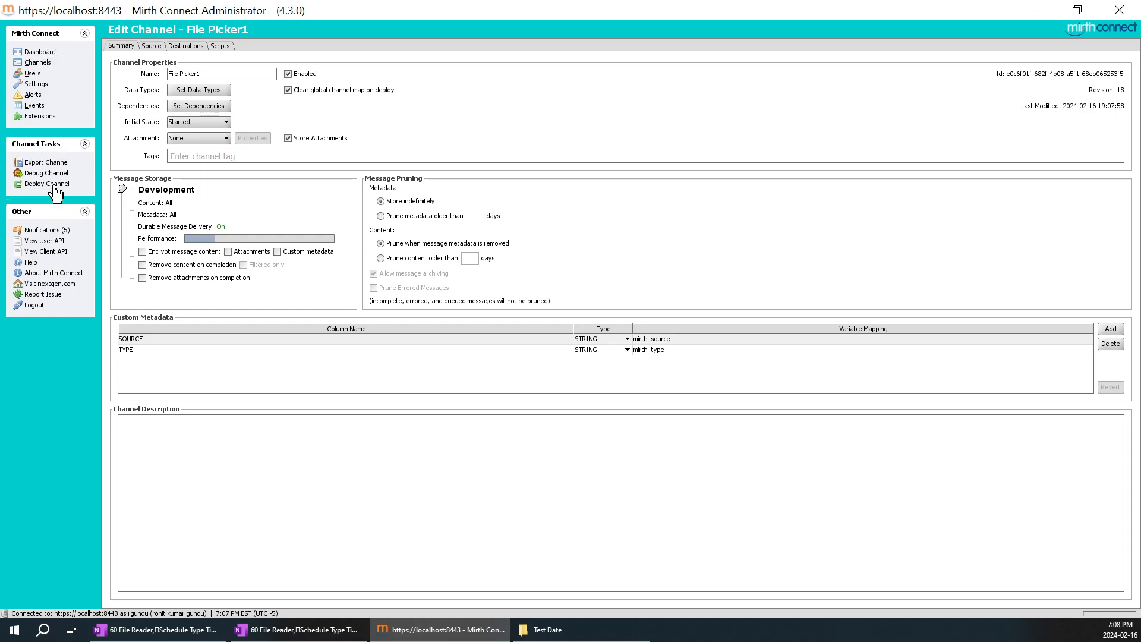
pyautogui.click(55, 184)
pyautogui.click(551, 331)
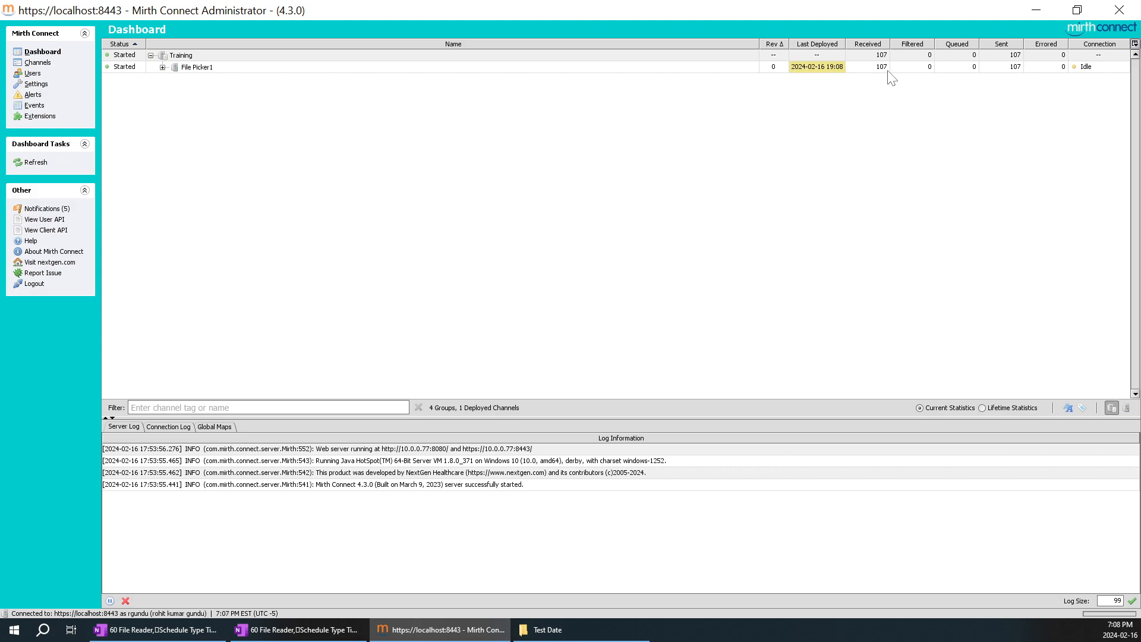
# - Check File Picker1's message counts on the dashboard and compare its next poll time in the source settings with the system clock
pyautogui.click(162, 67)
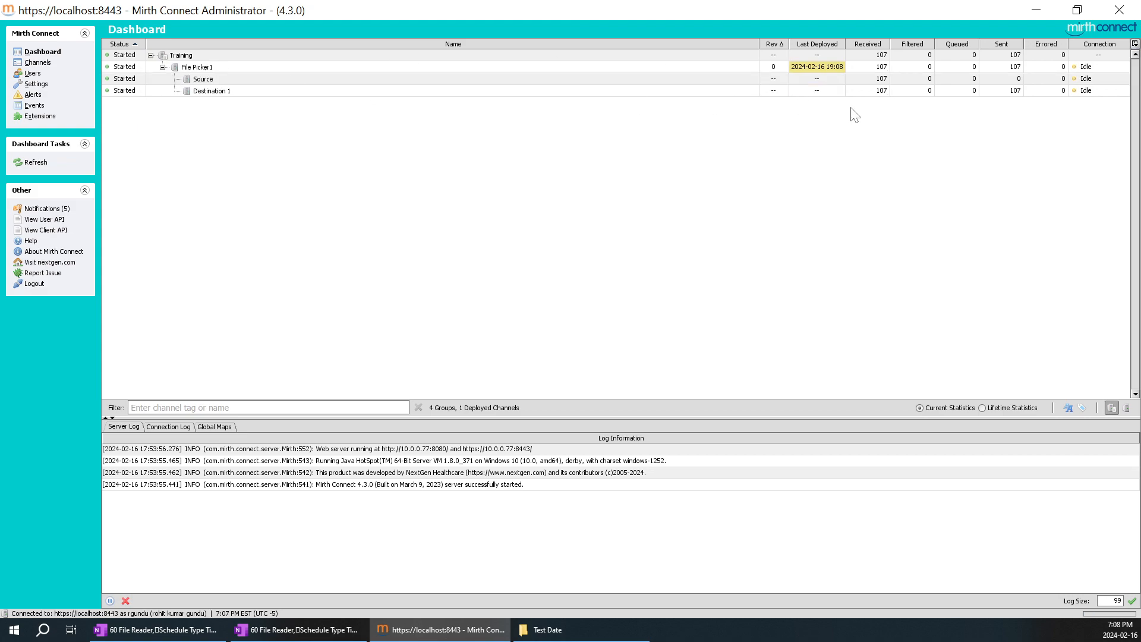
pyautogui.click(38, 62)
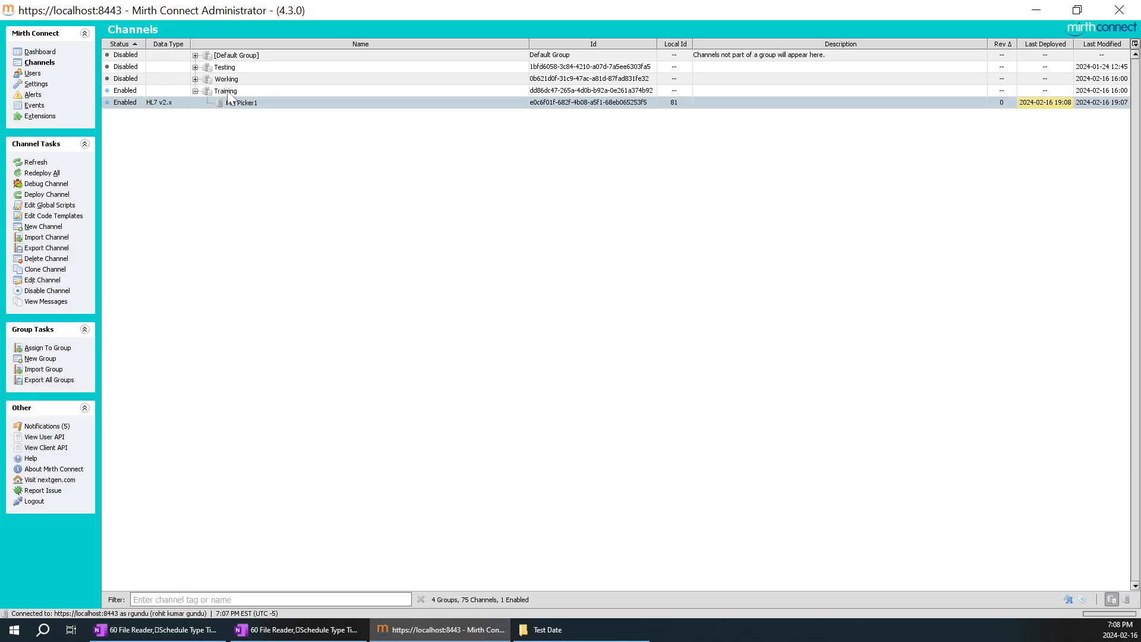
pyautogui.doubleClick(259, 107)
pyautogui.click(153, 47)
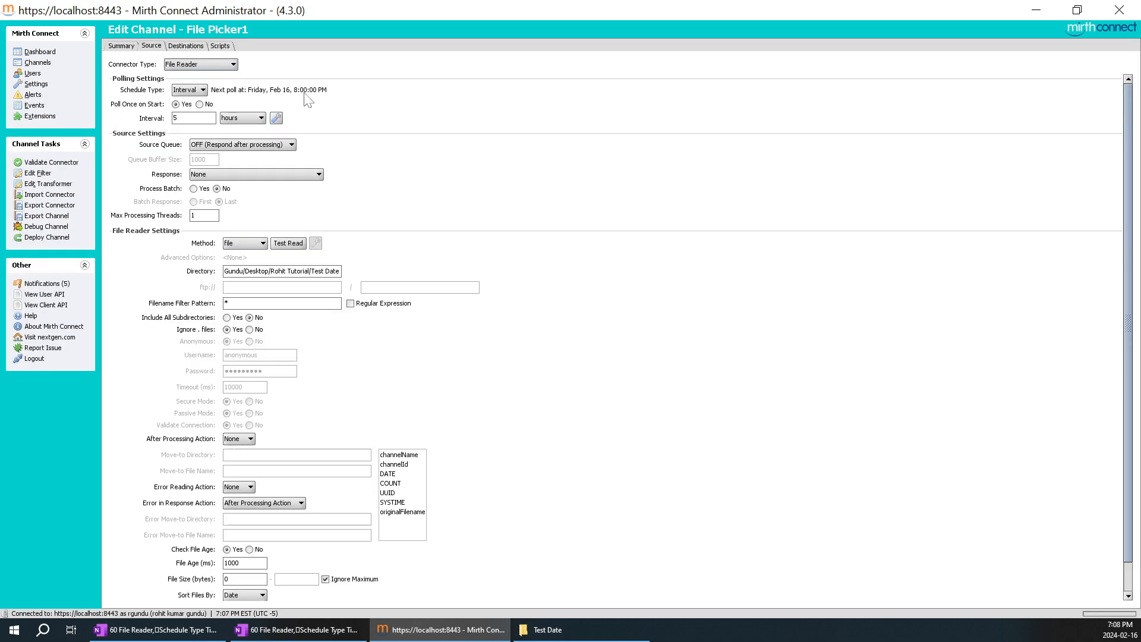
pyautogui.click(1119, 629)
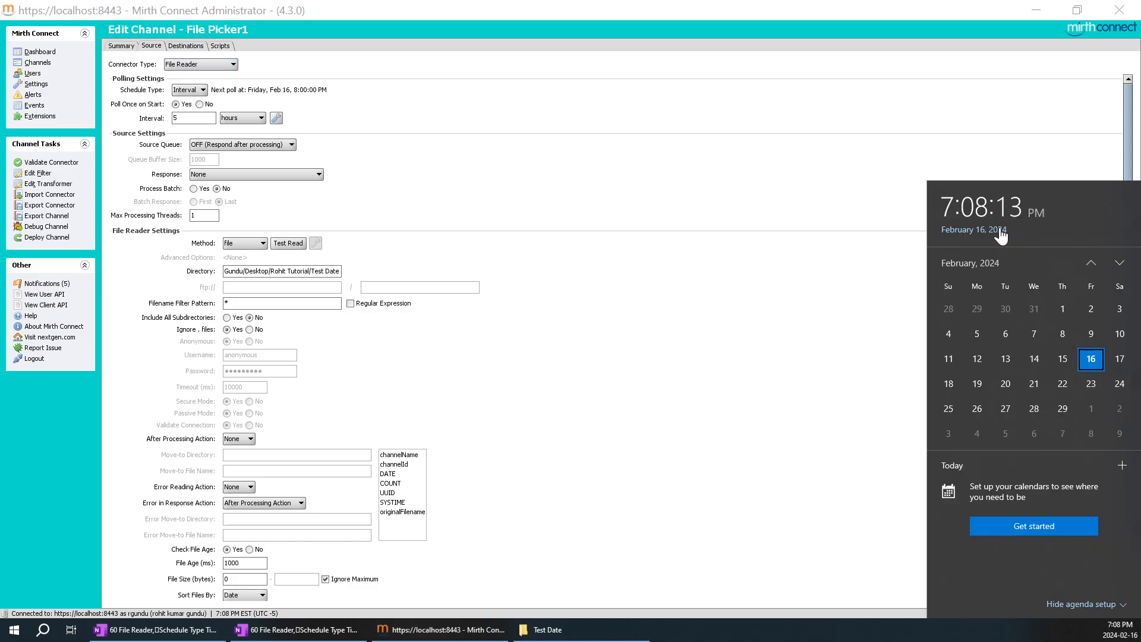
pyautogui.click(377, 178)
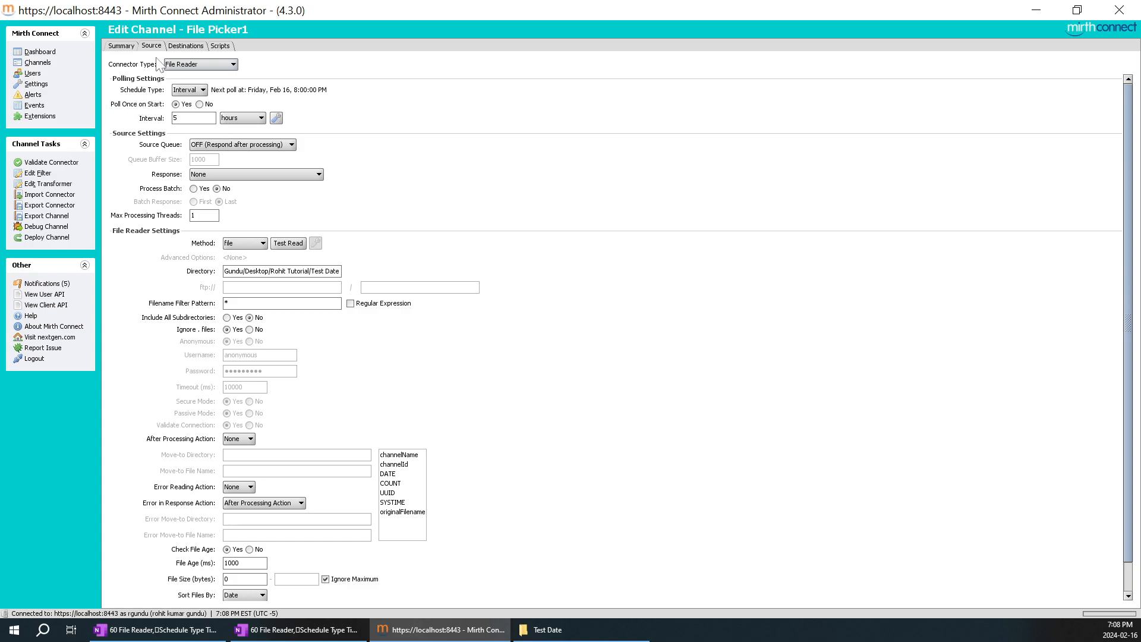
# - Review File Picker1's summary, source and destination settings and the contents of the Test Date folder it reads from
pyautogui.click(122, 46)
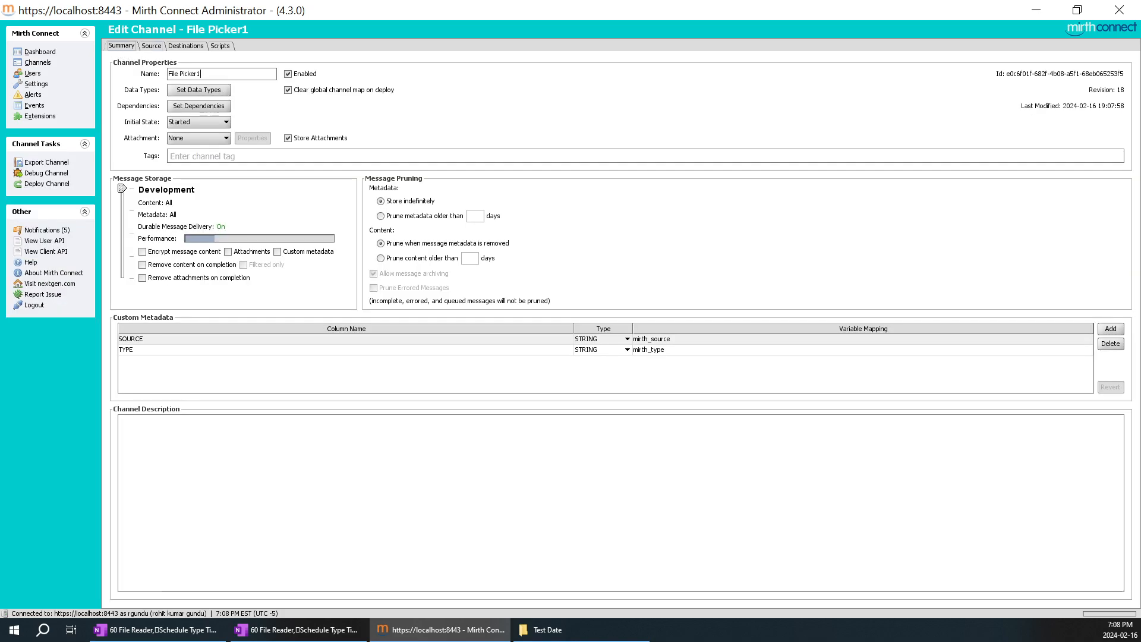
pyautogui.click(150, 48)
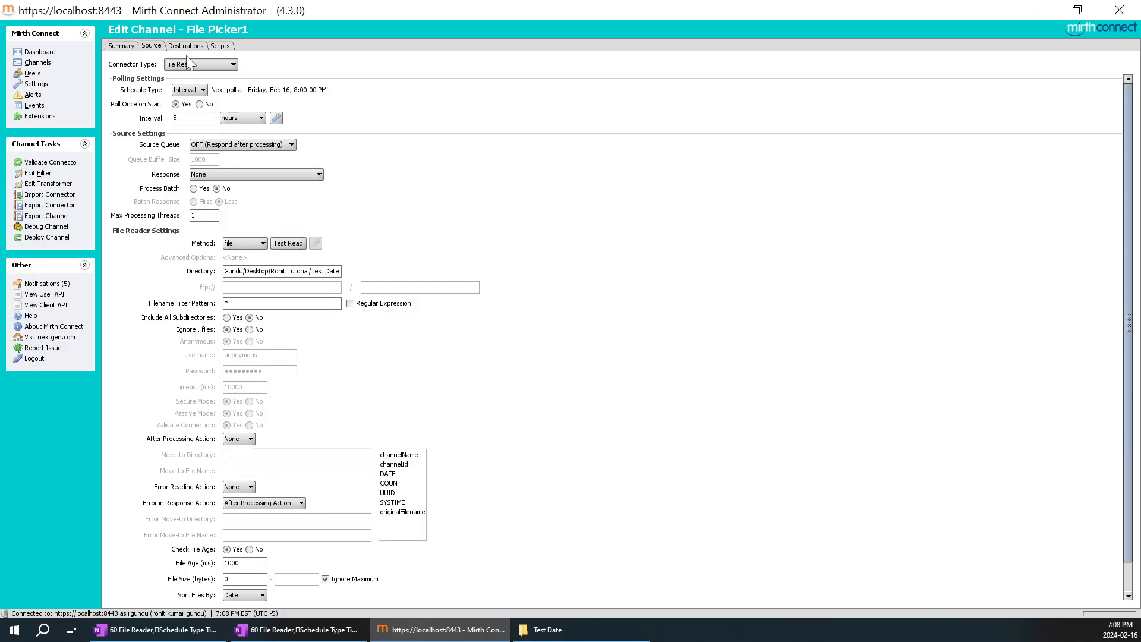
pyautogui.click(185, 46)
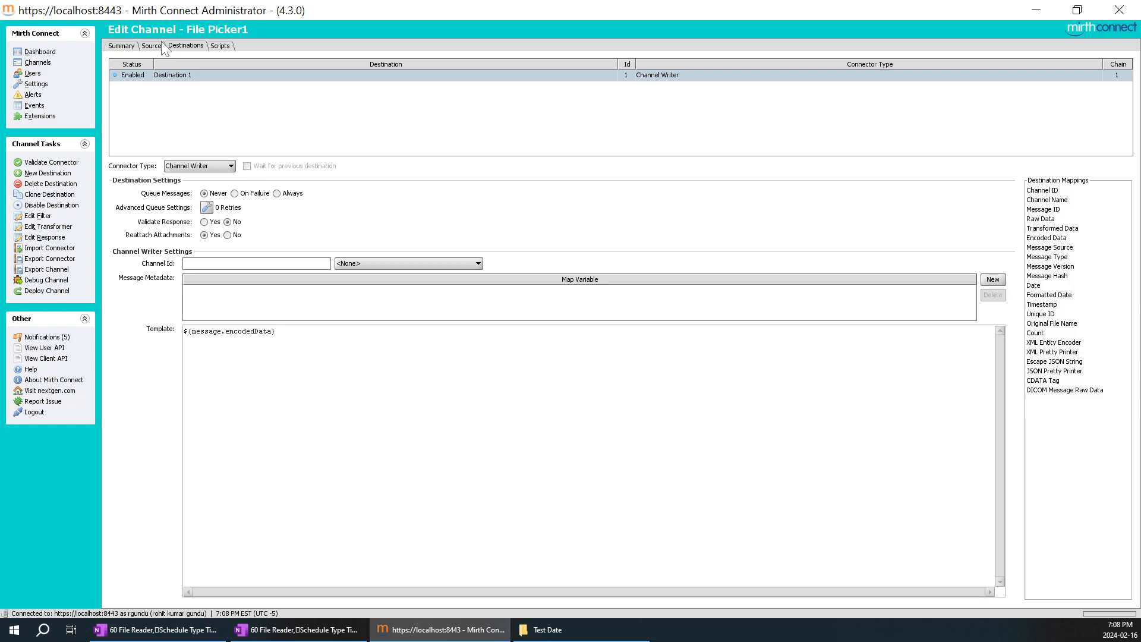
pyautogui.click(151, 46)
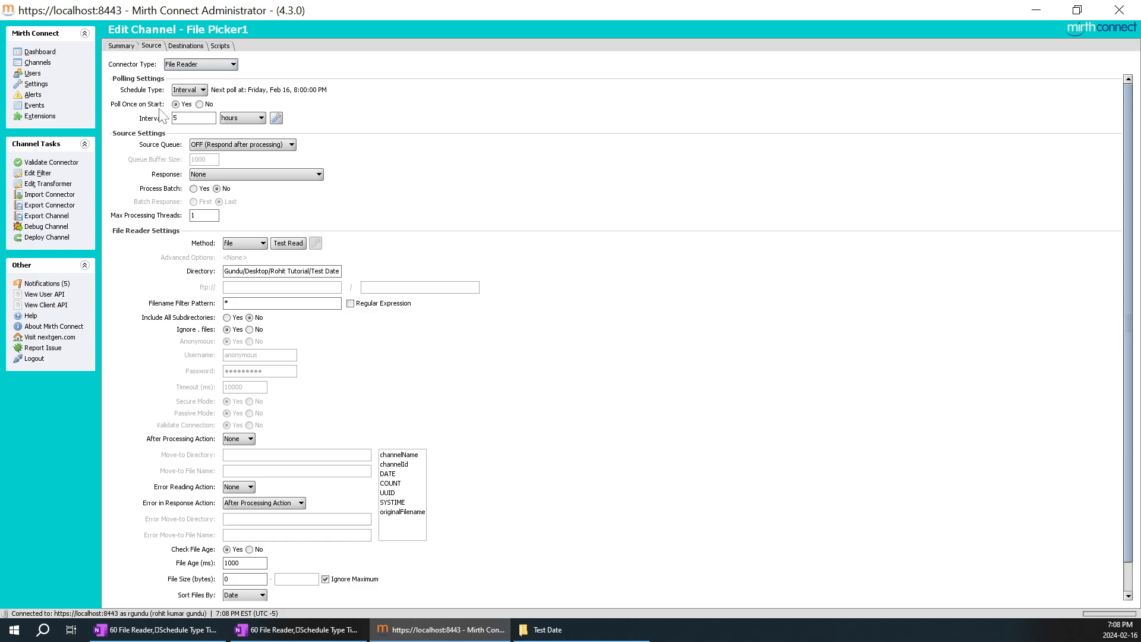
pyautogui.write('5')
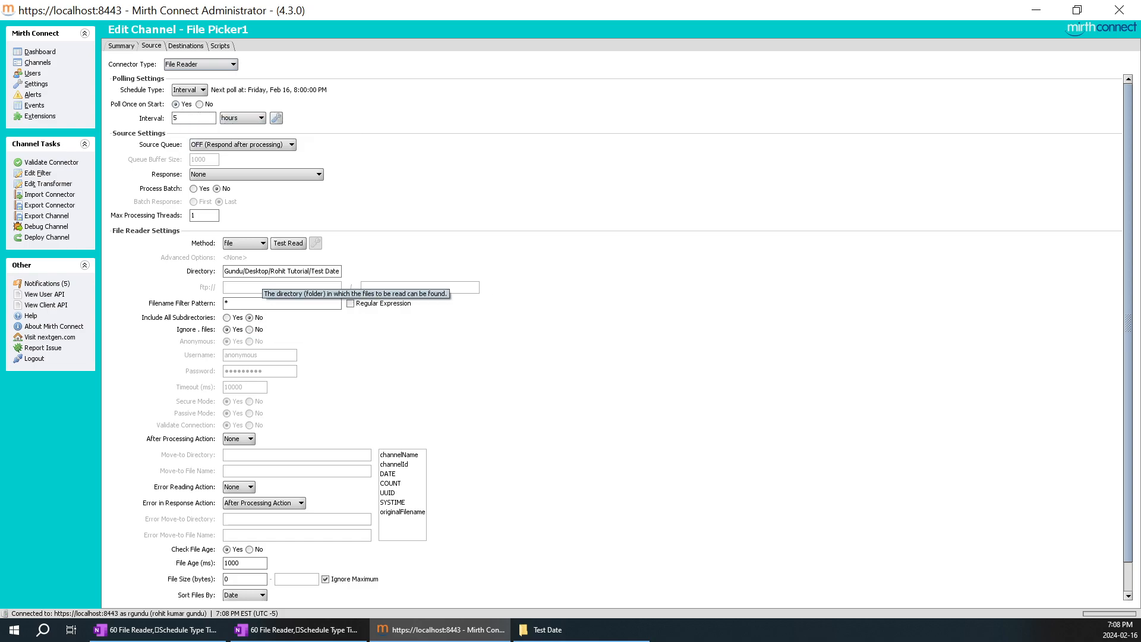
pyautogui.click(544, 629)
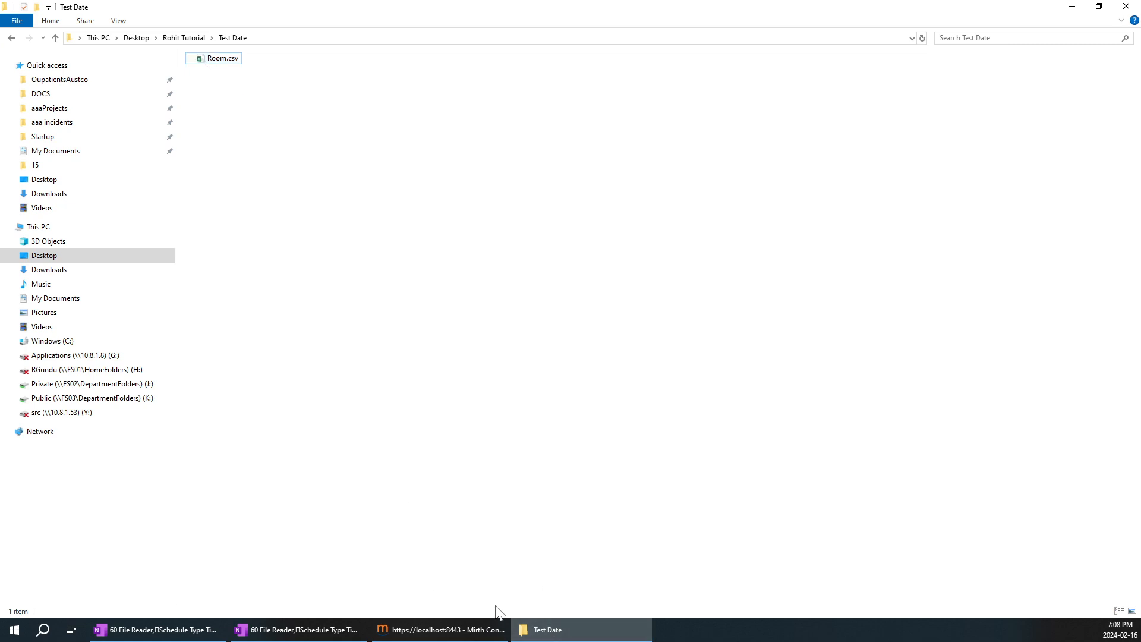
pyautogui.click(499, 627)
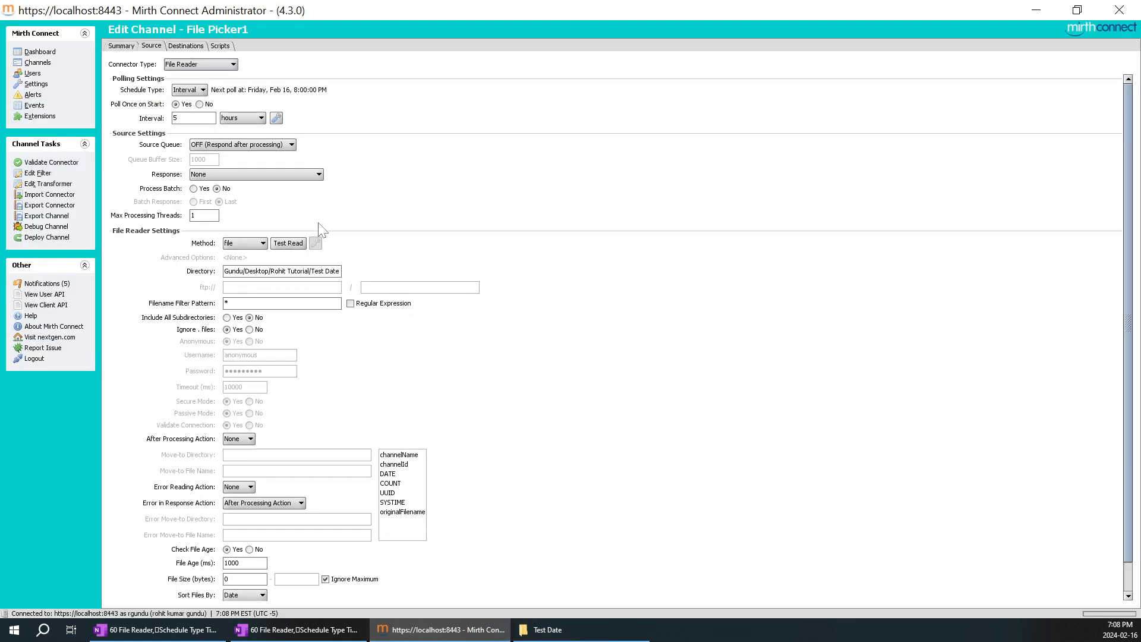